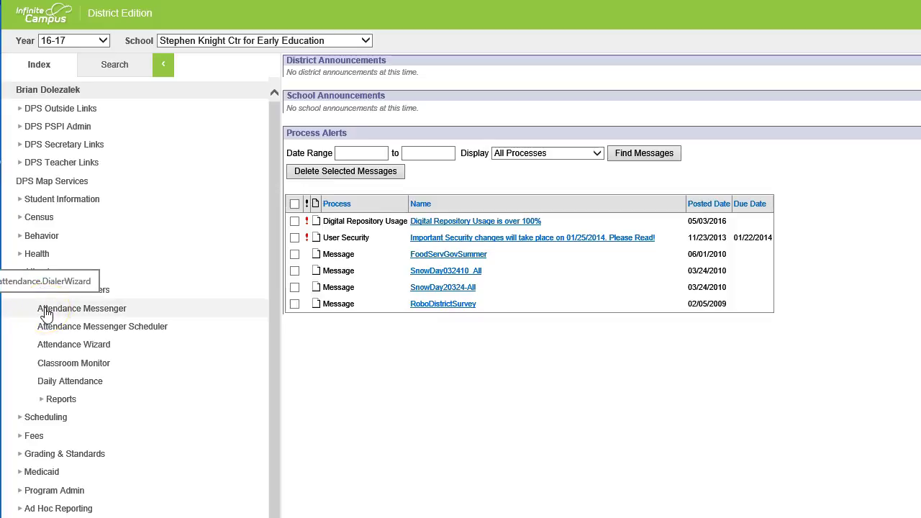
Open Attendance Messenger and set the filter criteria to status A:Absent, excuse Unknown and a minimum of 1 period
click(45, 311)
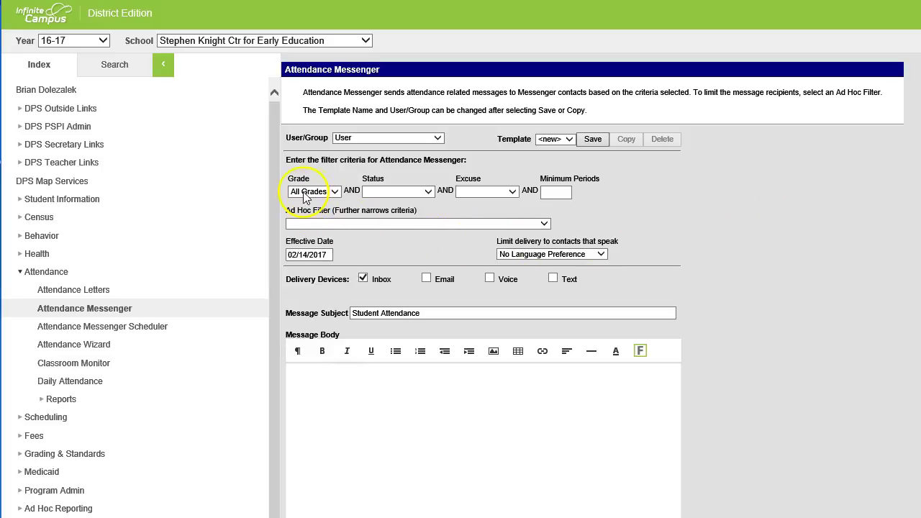
click(428, 190)
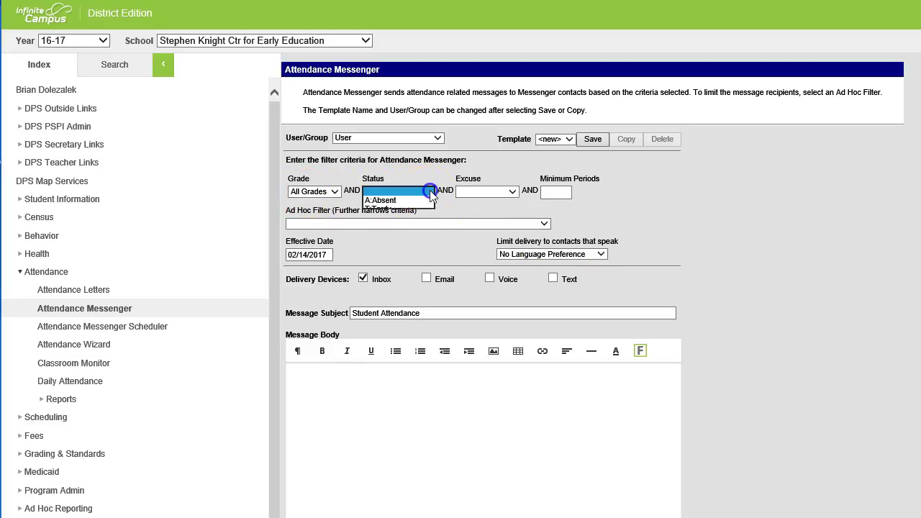
click(394, 201)
click(512, 191)
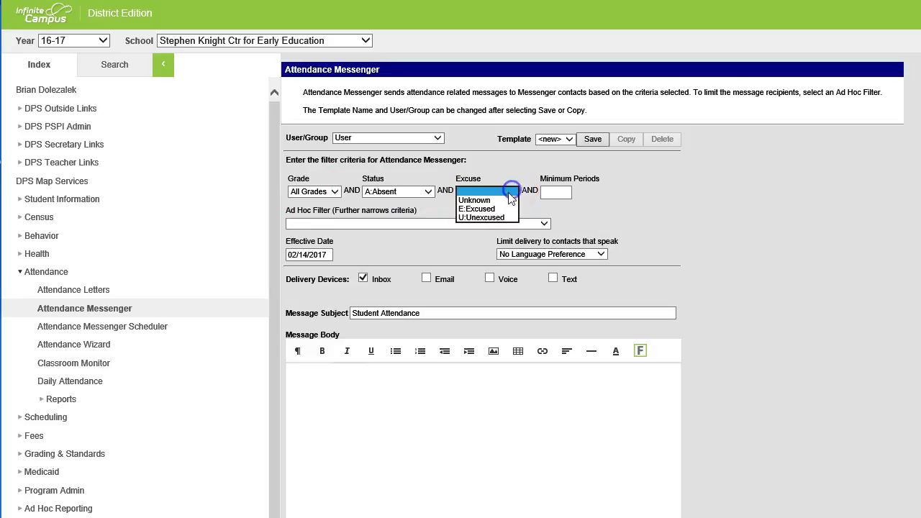
click(475, 201)
click(563, 192)
text(1)
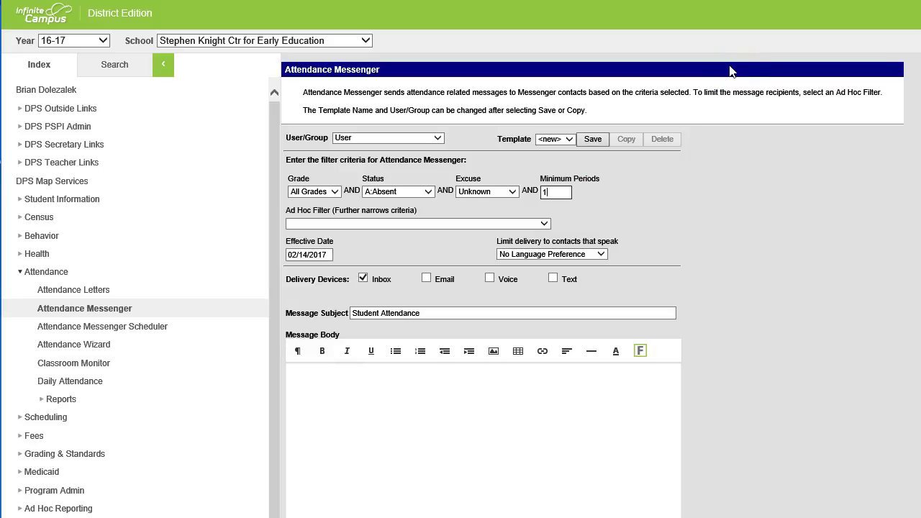
click(786, 370)
Add Email and Voice as delivery devices for the attendance message
mouse_move(294, 260)
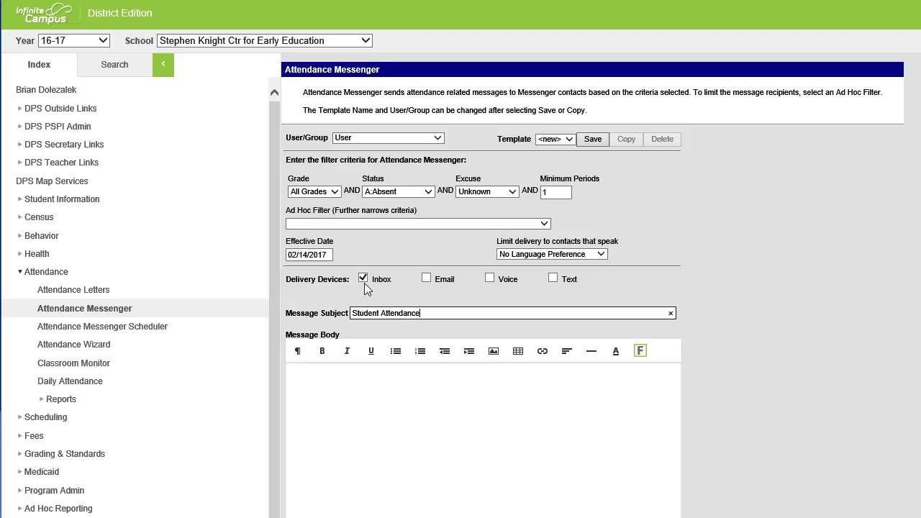
click(426, 279)
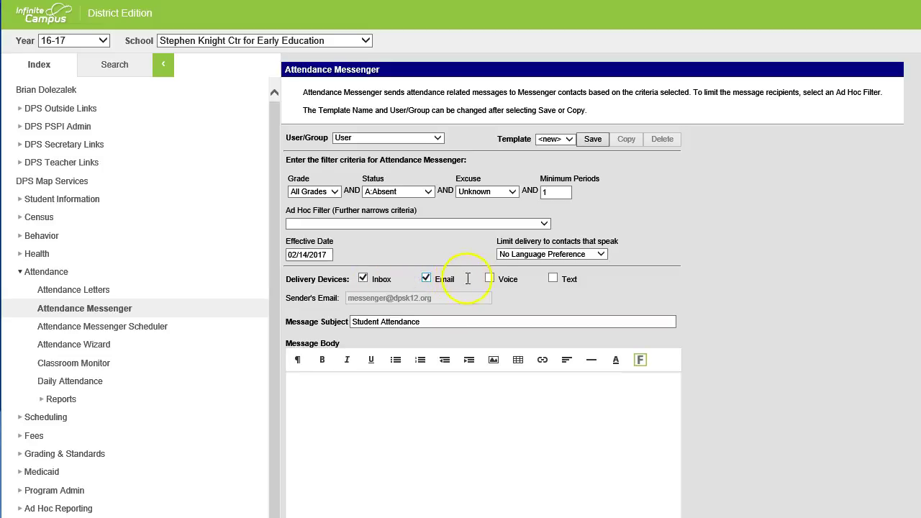
click(489, 279)
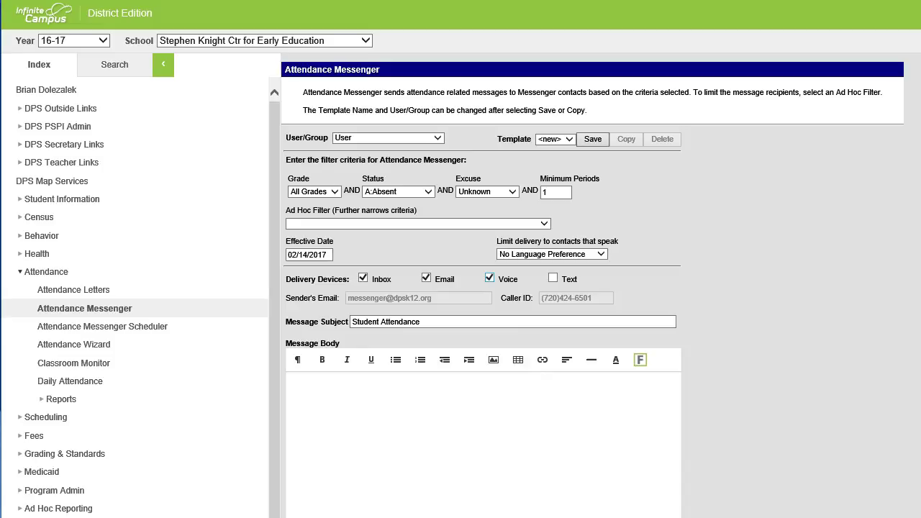
Set the subject to "Student Attendance at Stephen Knight Center" and write a body reporting the student's absence and asking for a call to the attendance line
click(440, 322)
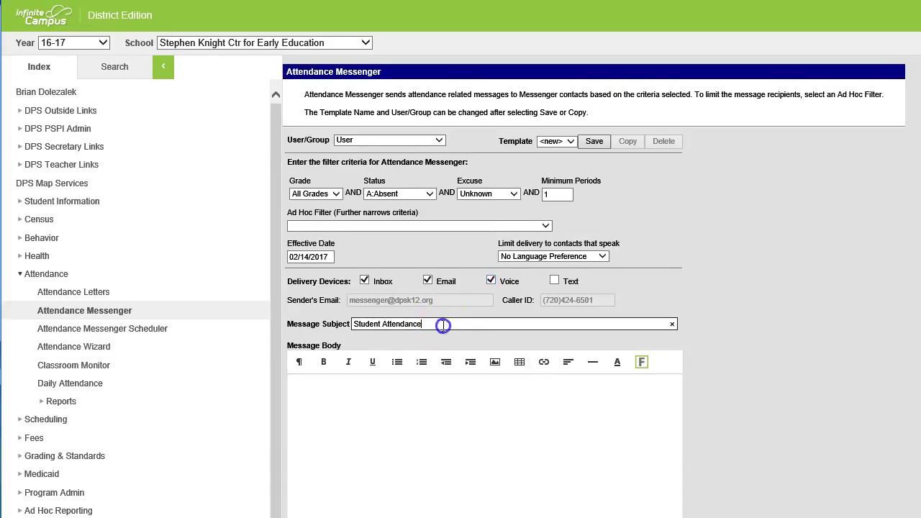
text(at Stephen Knight Center)
click(341, 410)
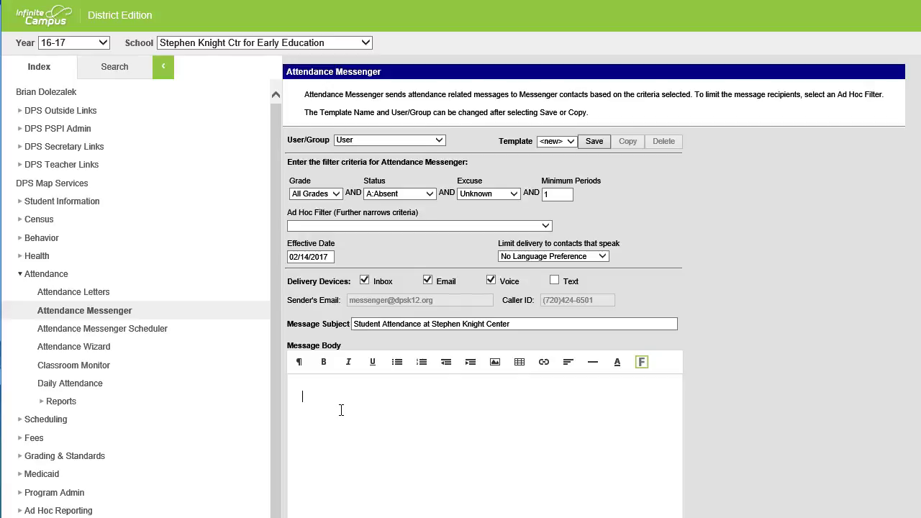
text(Hello, this is Stephen Knight Center, calling to let you know that your student  was absent from school today. Please call our attendance line at XXX-XXX-XXXX and let us know the nature of the absence. Thanks so much!)
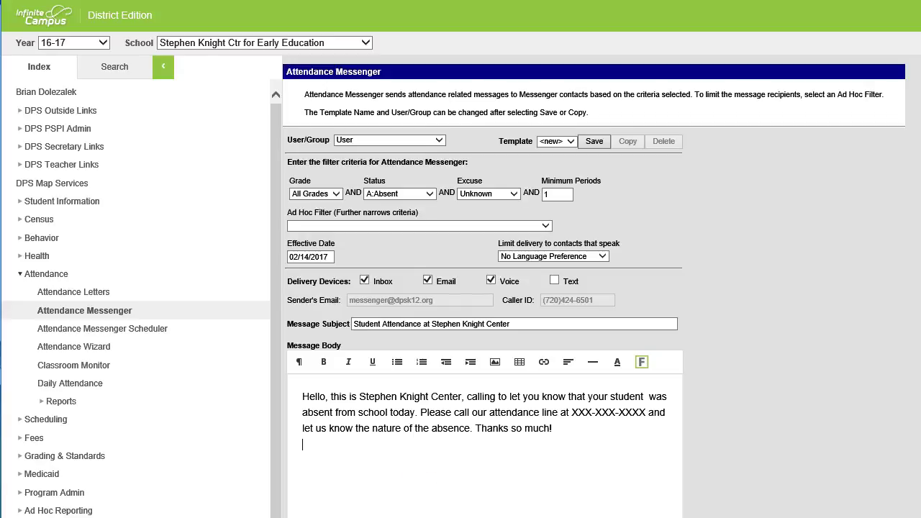
Insert the student demographics field firstName after "your student" in the message body
click(291, 394)
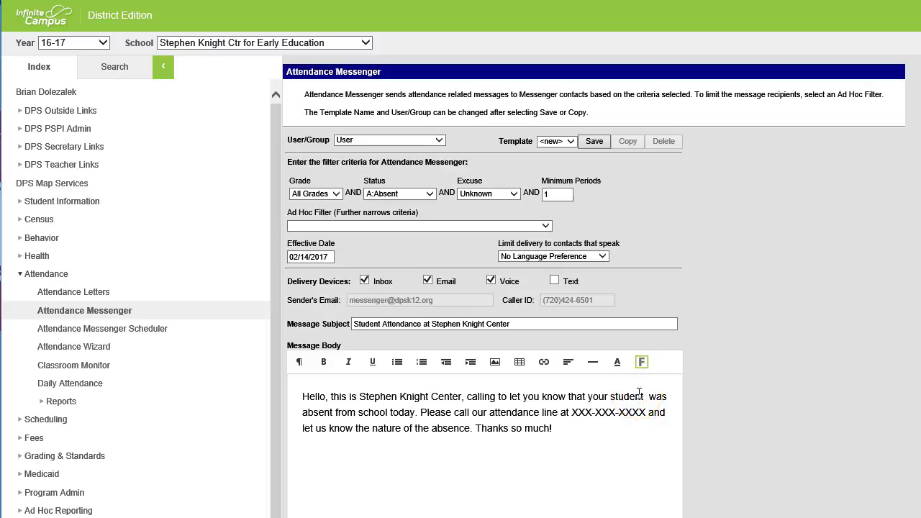
click(643, 362)
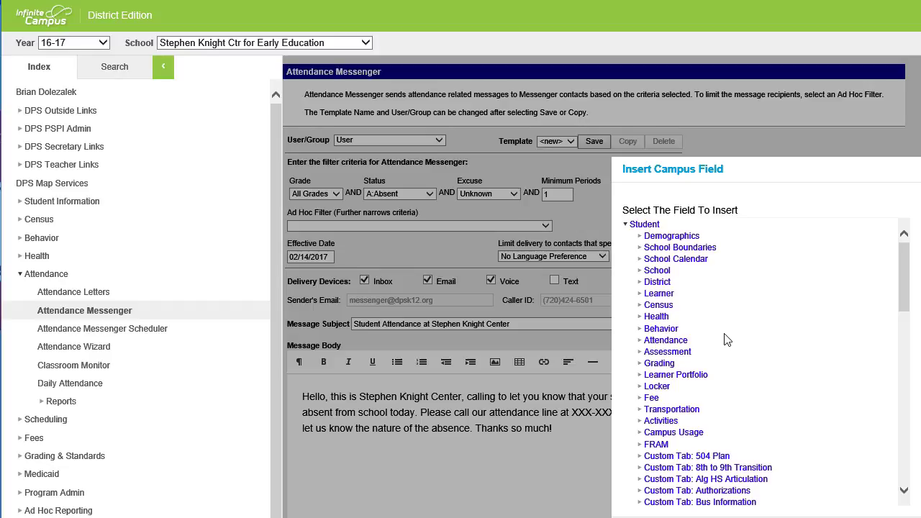
click(640, 239)
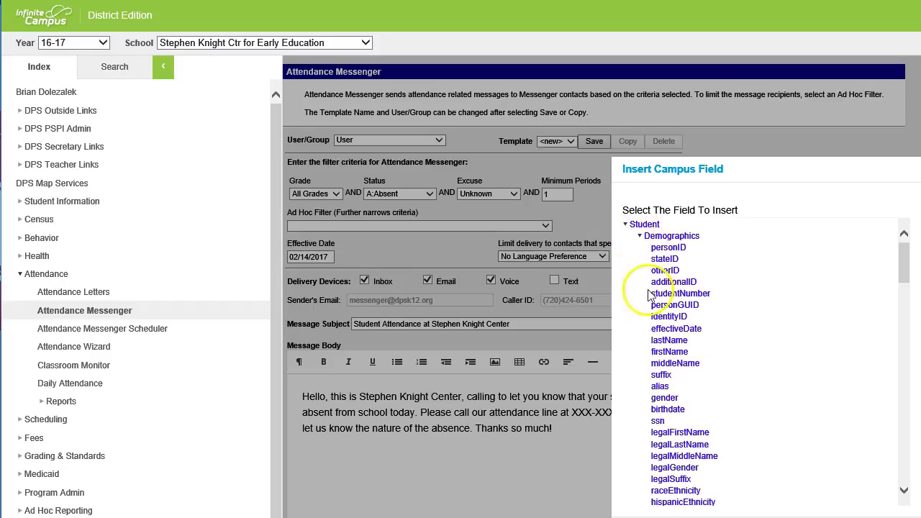
click(673, 353)
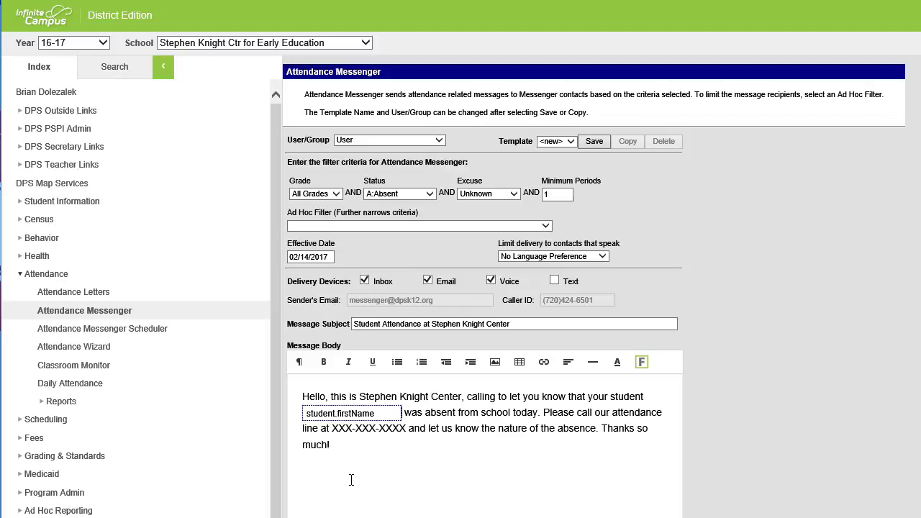
click(351, 448)
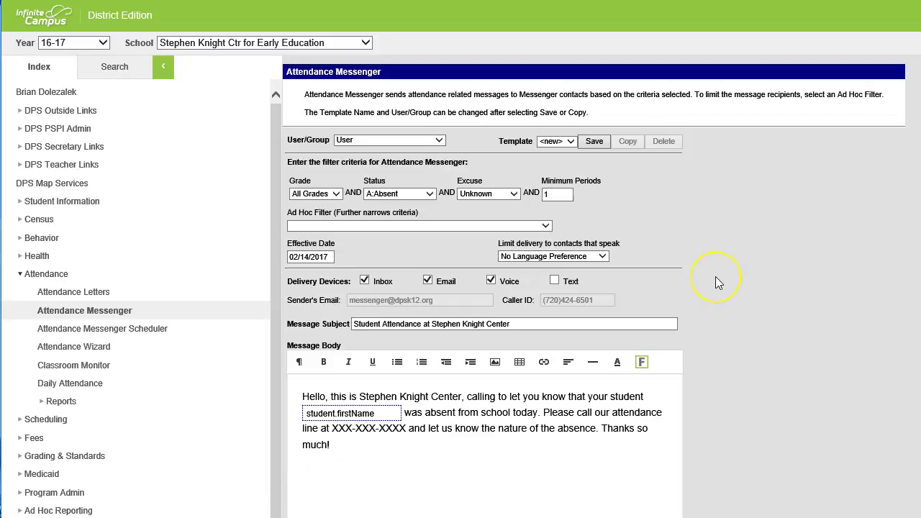
Set the send time for inbox messages and emails to 9:15 AM
scroll(715, 270, down, 4)
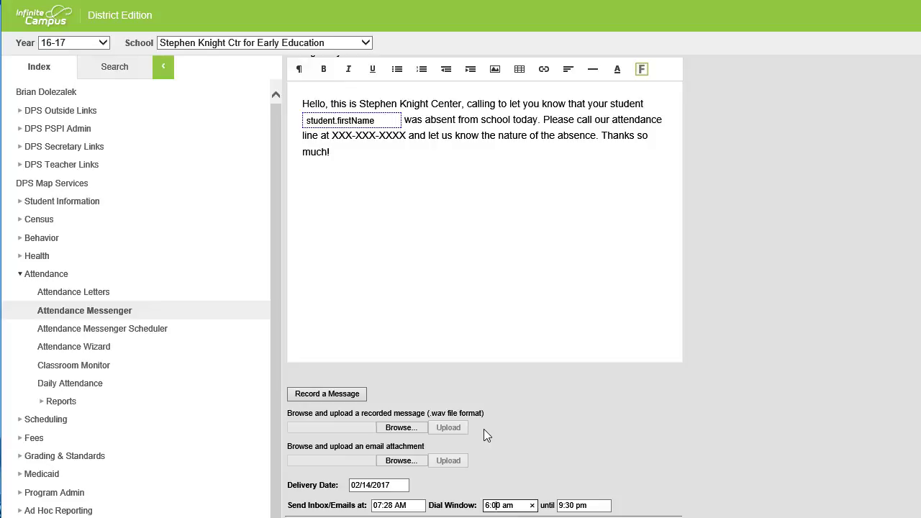
click(369, 485)
click(576, 505)
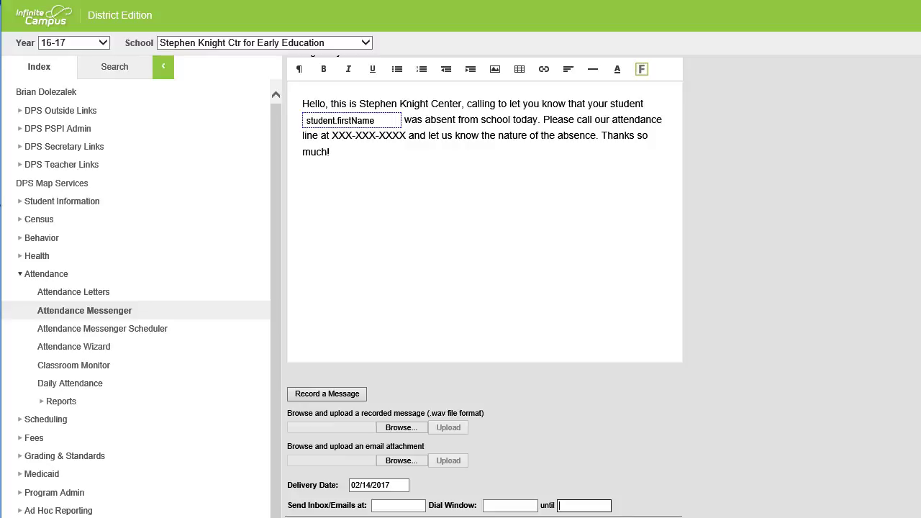
click(383, 506)
text(9:15 AM)
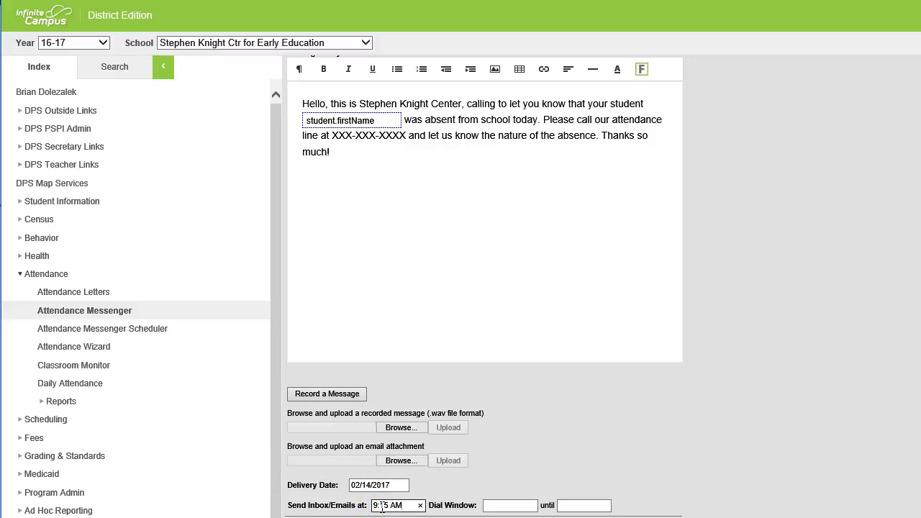
Set the voice dial window to run from 9:15 AM until 9:45 AM
mouse_move(507, 506)
click(495, 506)
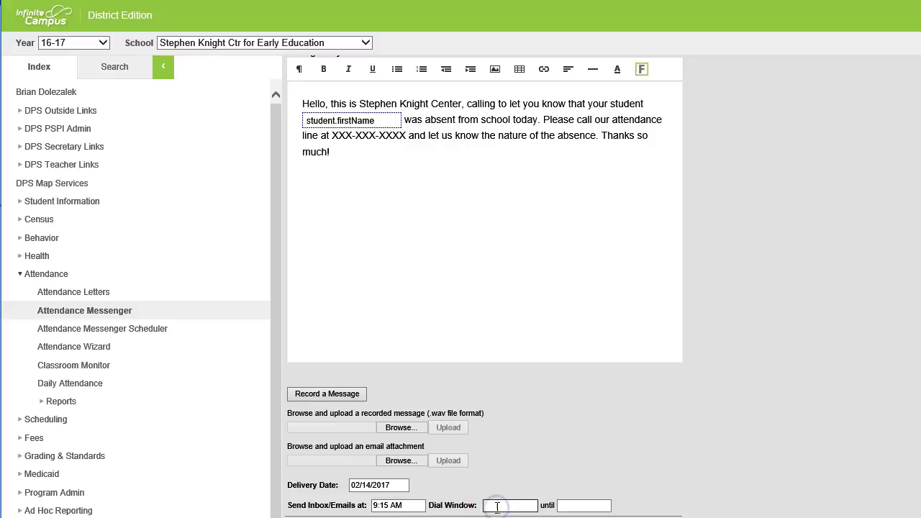
text(9:15 AM)
click(576, 506)
text(9:45 A)
key(BackSpace)
key(BackSpace)
text(AM)
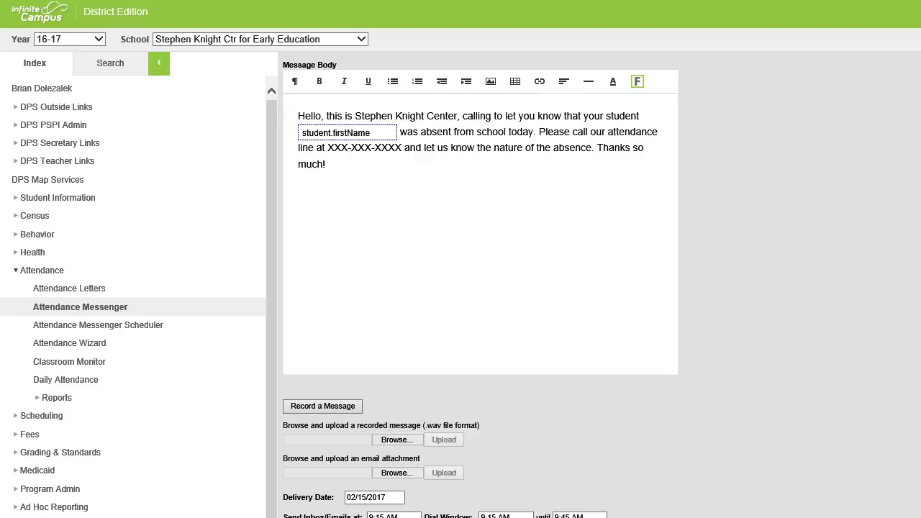
Save the message as a User template named "178 Attendance Dialer template 16-17"
scroll(480, 288, up, 4)
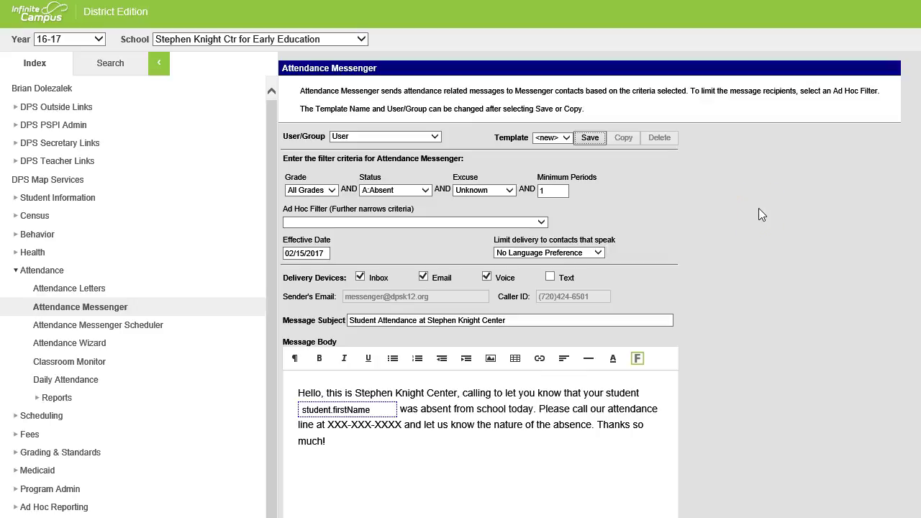
click(592, 138)
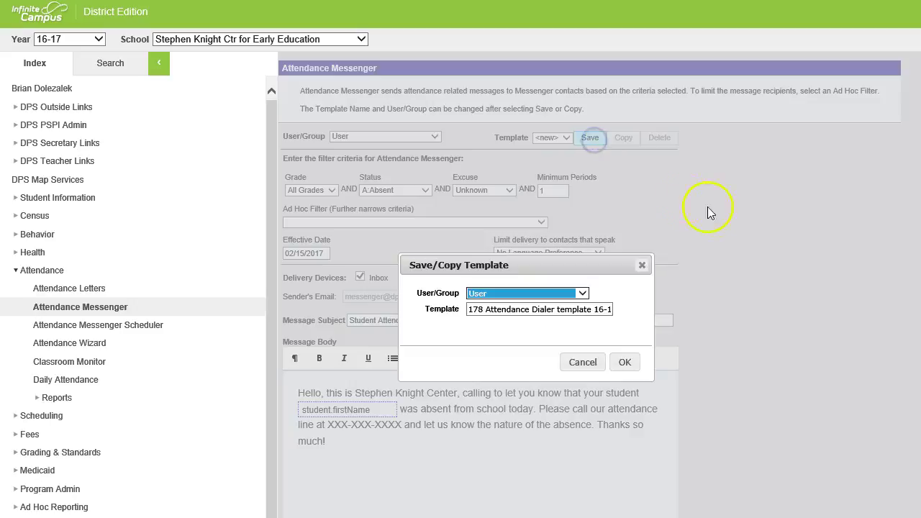
double_click(507, 309)
click(513, 314)
click(507, 311)
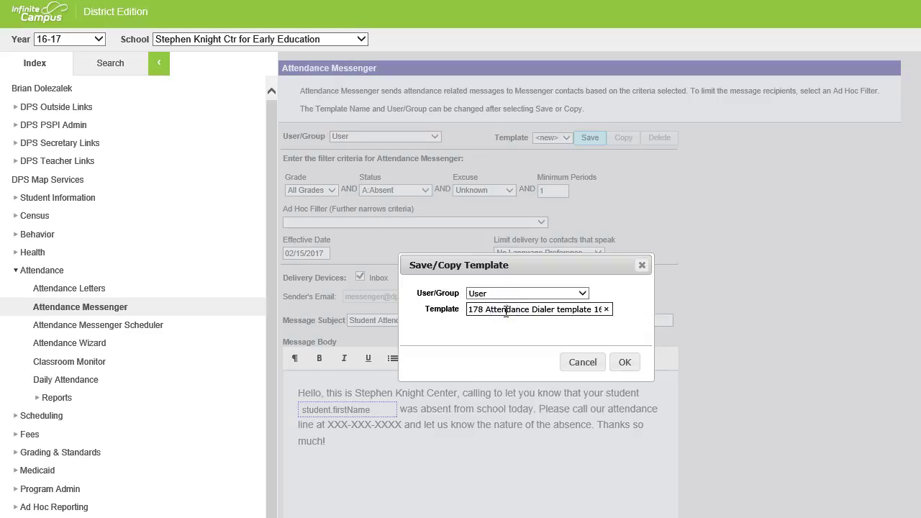
click(557, 312)
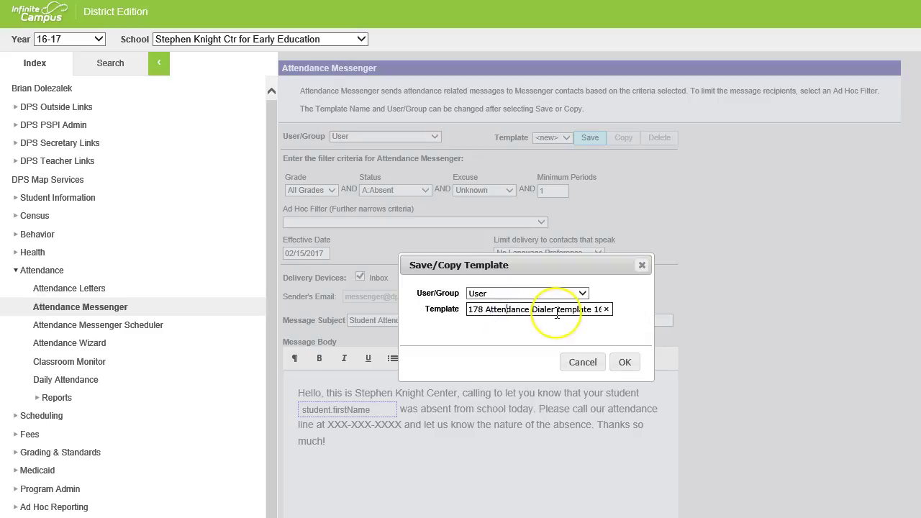
key(Right)
key(Right)
key(Right)
key(Right)
key(Right)
key(Right)
key(Right)
key(Right)
key(Right)
key(Right)
key(Right)
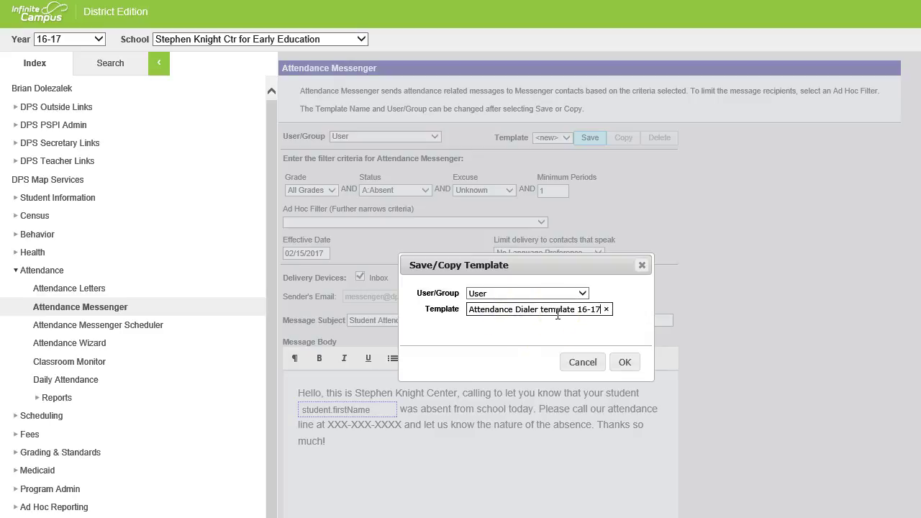
click(624, 363)
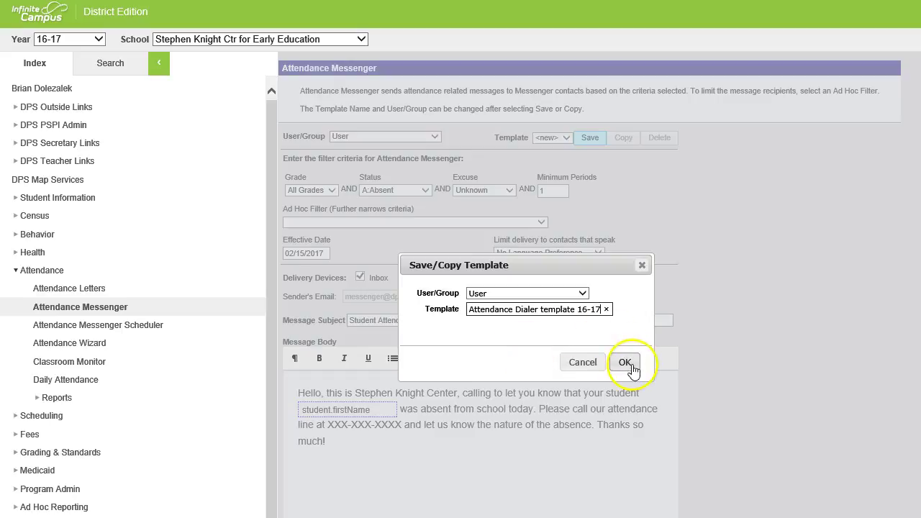
click(629, 365)
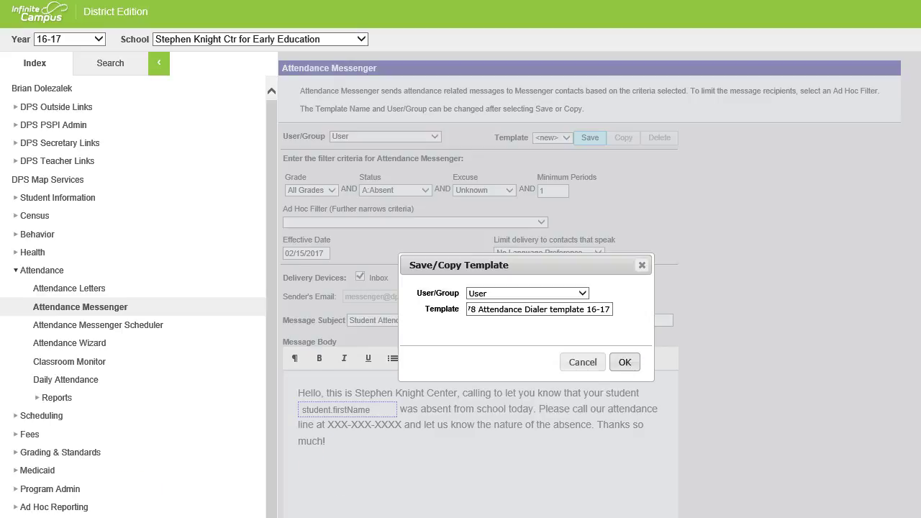
In the Attendance Messenger Scheduler, name the 178 template's schedule "178 attendance dialer schedule 16-17"
click(245, 325)
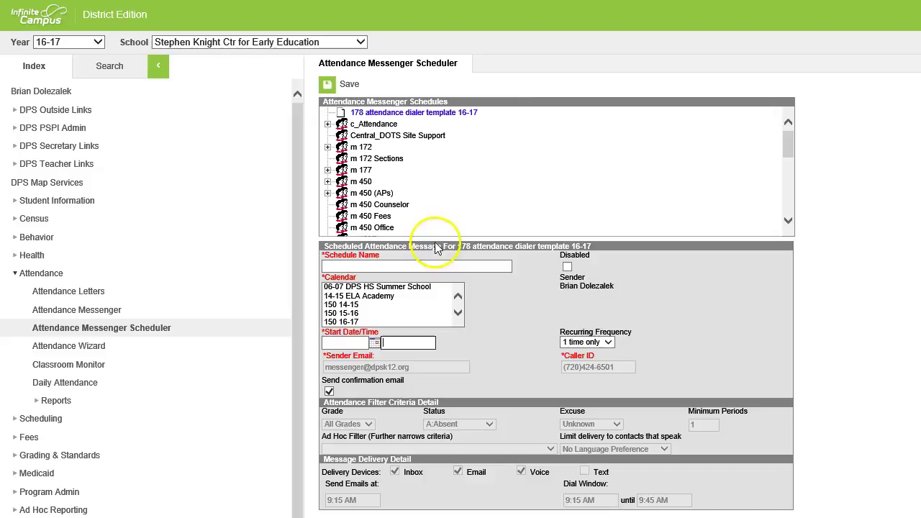
click(341, 266)
click(663, 390)
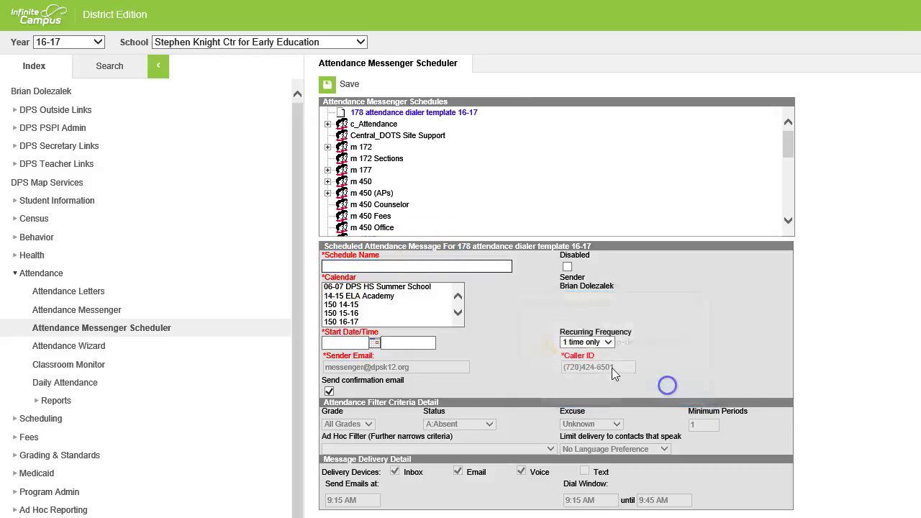
click(362, 266)
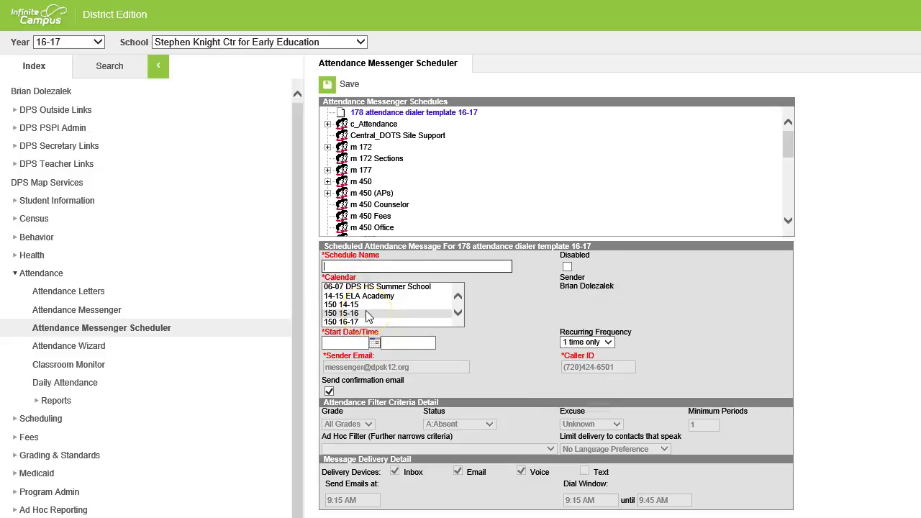
text(178 attendance dialer schedule 16-17)
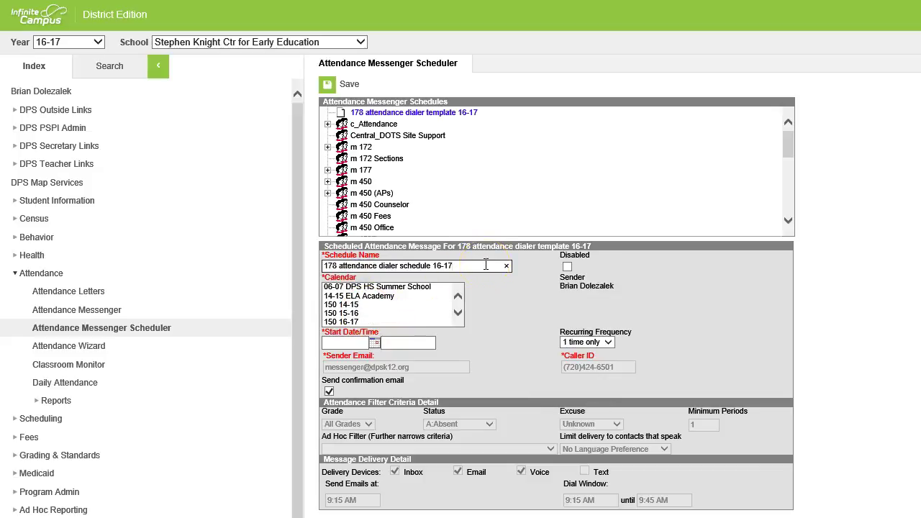
Assign the 178 16-17 calendar to the schedule and set its start to 2/14/2017 at 9:20 AM
click(458, 314)
drag(457, 316, 457, 317)
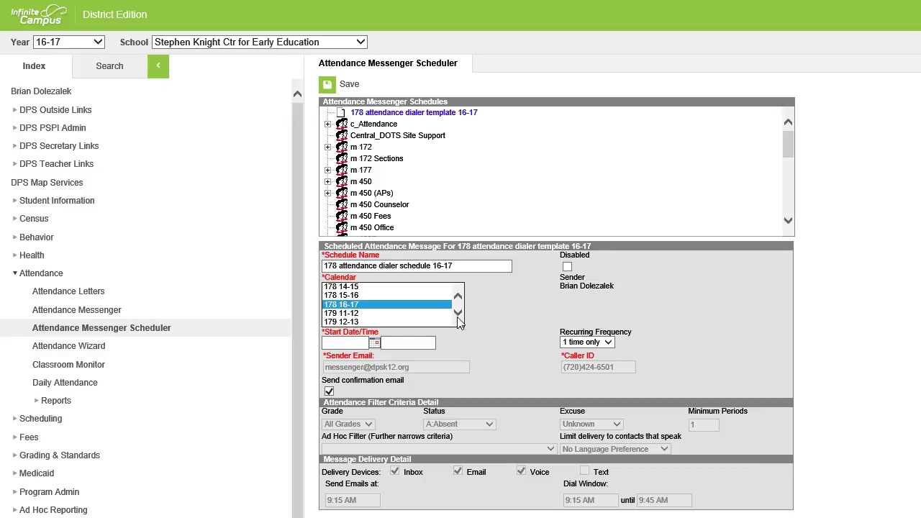
click(494, 311)
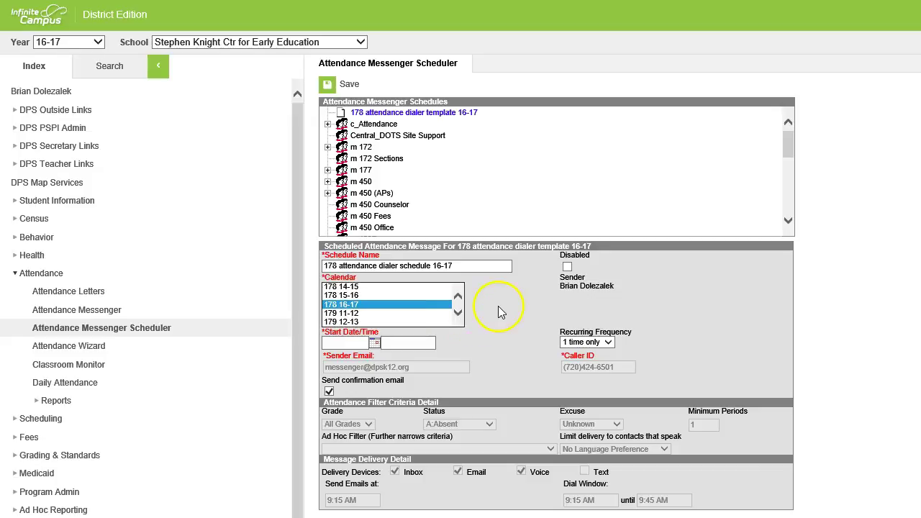
click(335, 343)
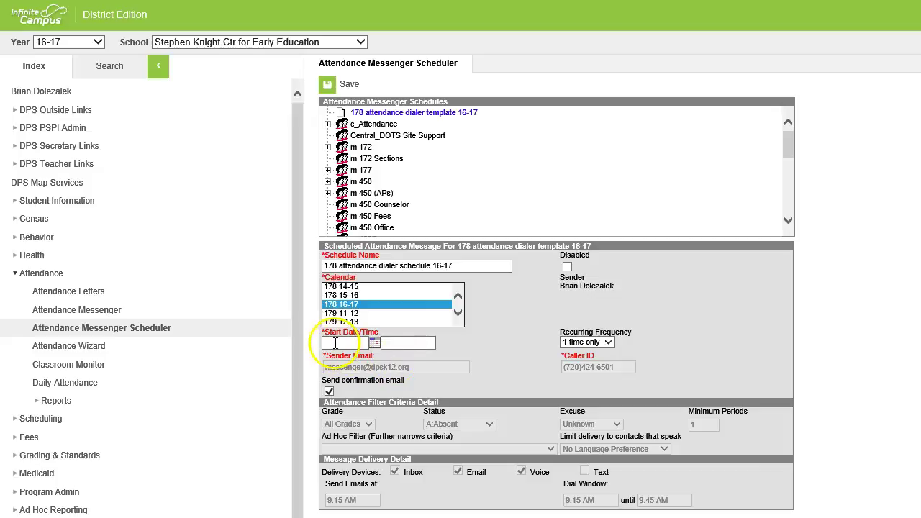
text(2-16-2017)
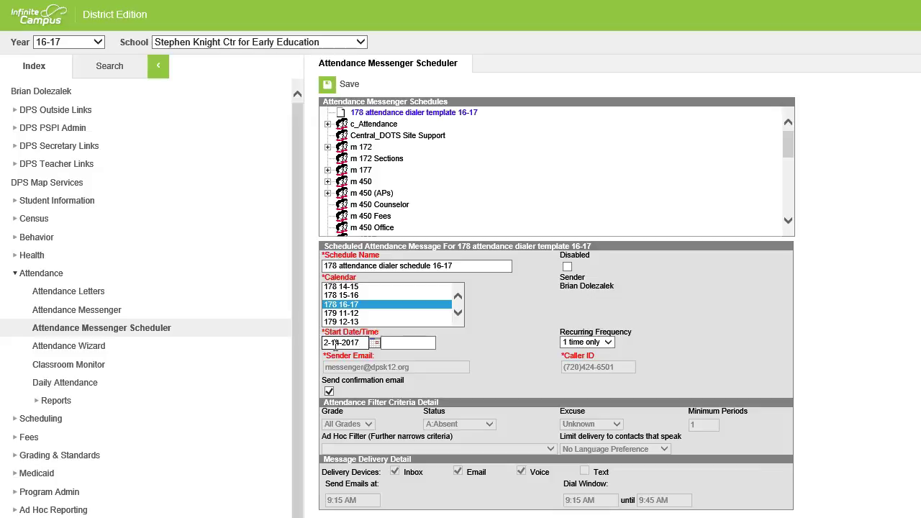
click(408, 343)
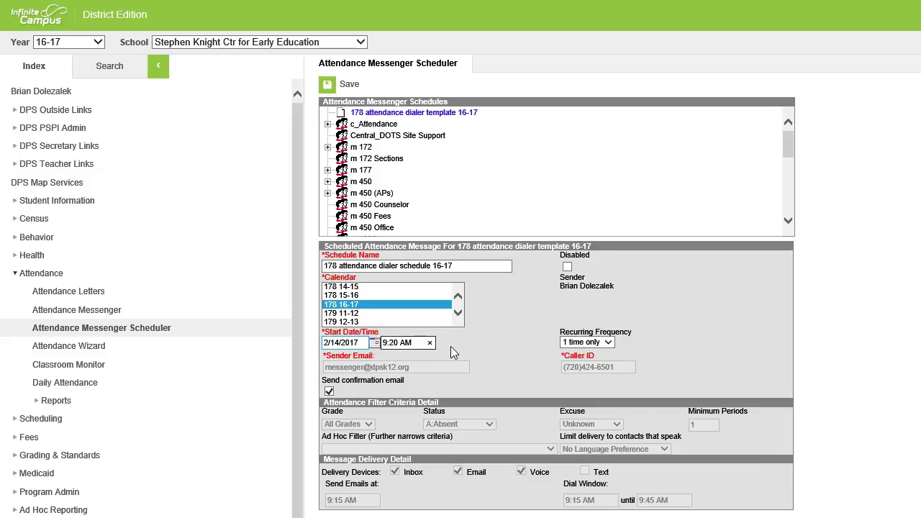
Save the schedule with a Daily recurring frequency and expand the 178 attendance dialer template 16-17 in the schedules list
click(608, 343)
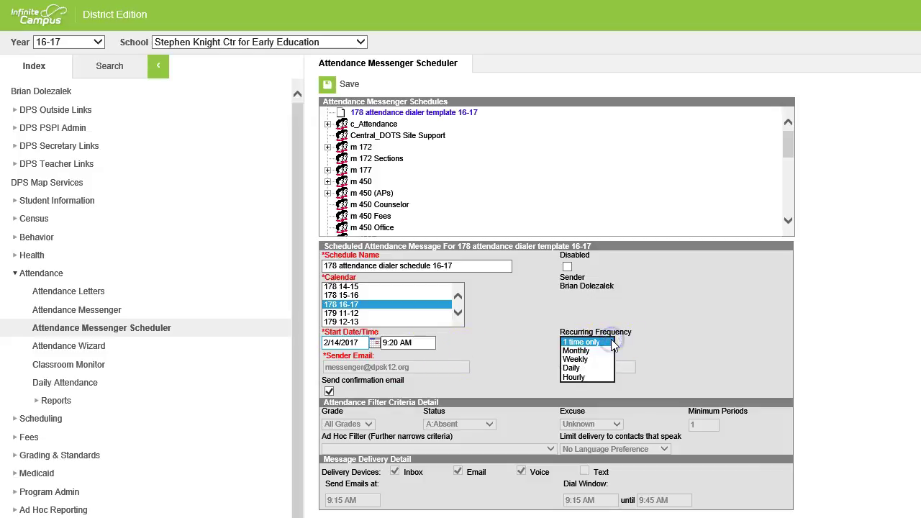
click(573, 368)
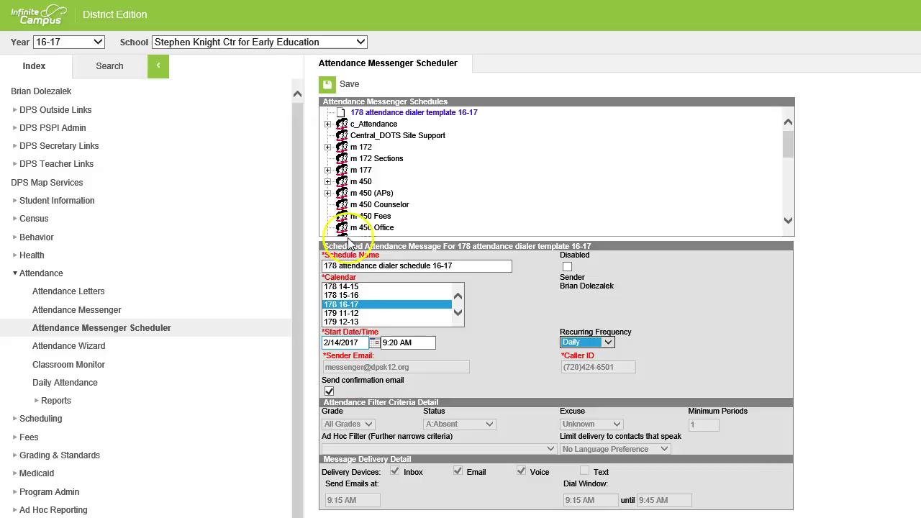
click(329, 85)
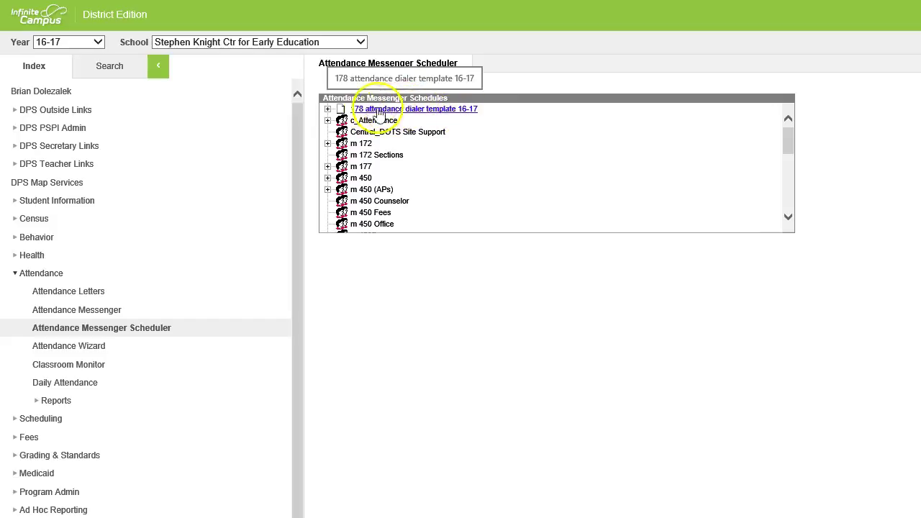
click(328, 110)
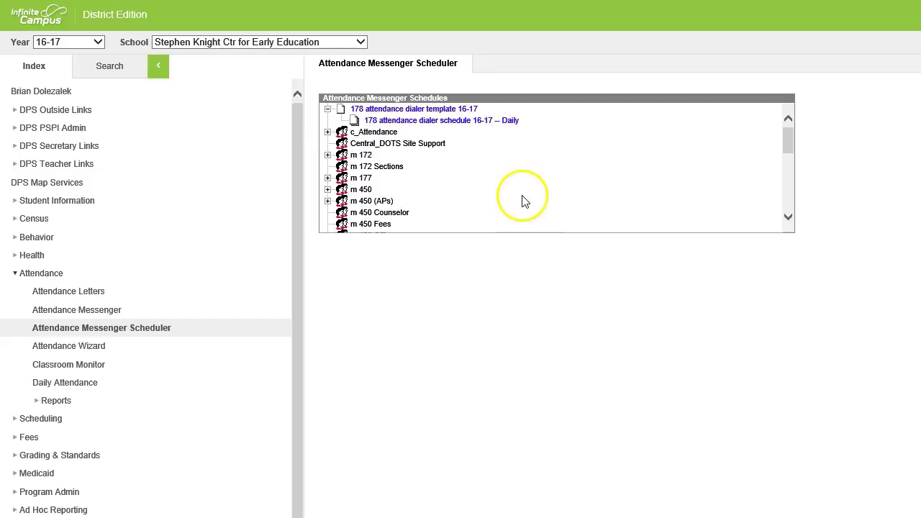